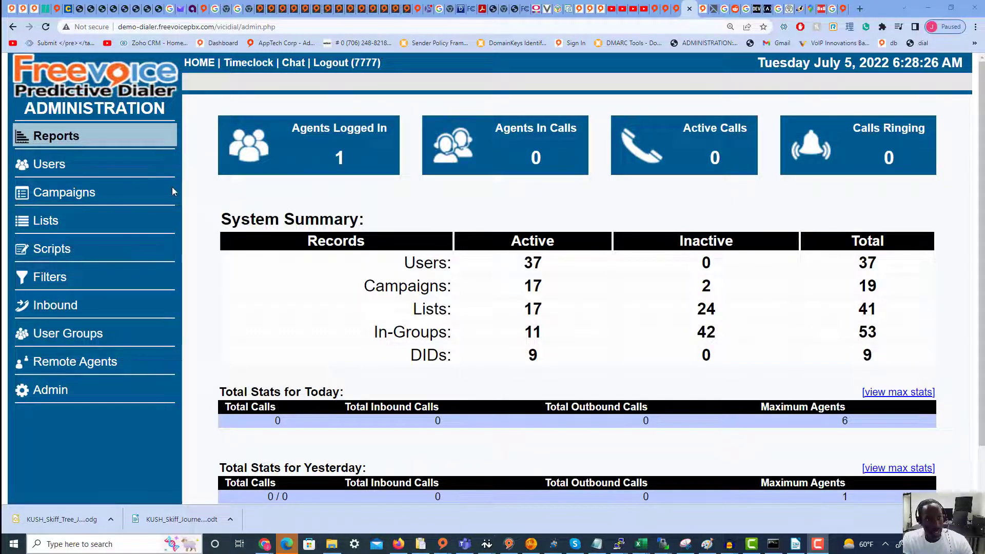
# Save campaign 123456 with the name TestCampaign1, then switch to its Detail View
pyautogui.click(88, 193)
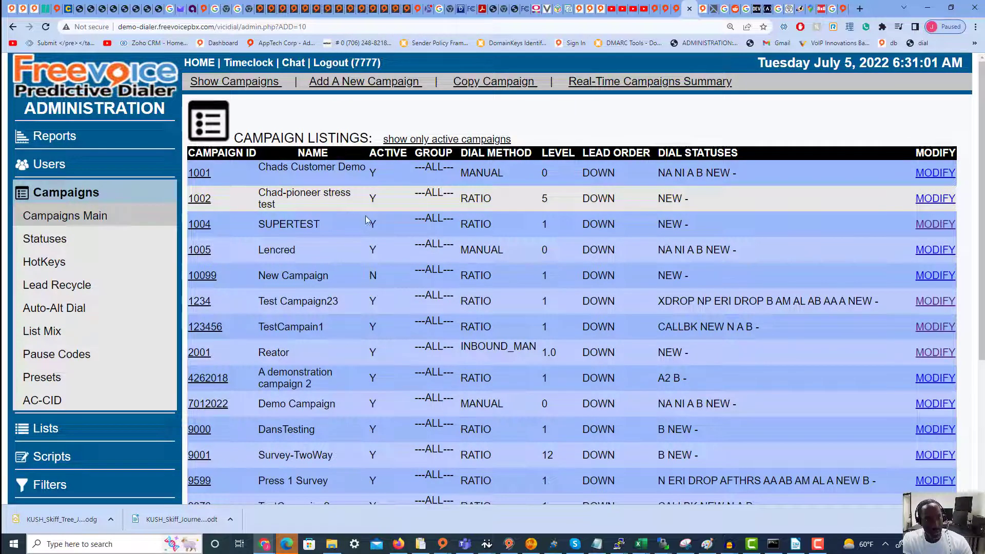
pyautogui.click(212, 328)
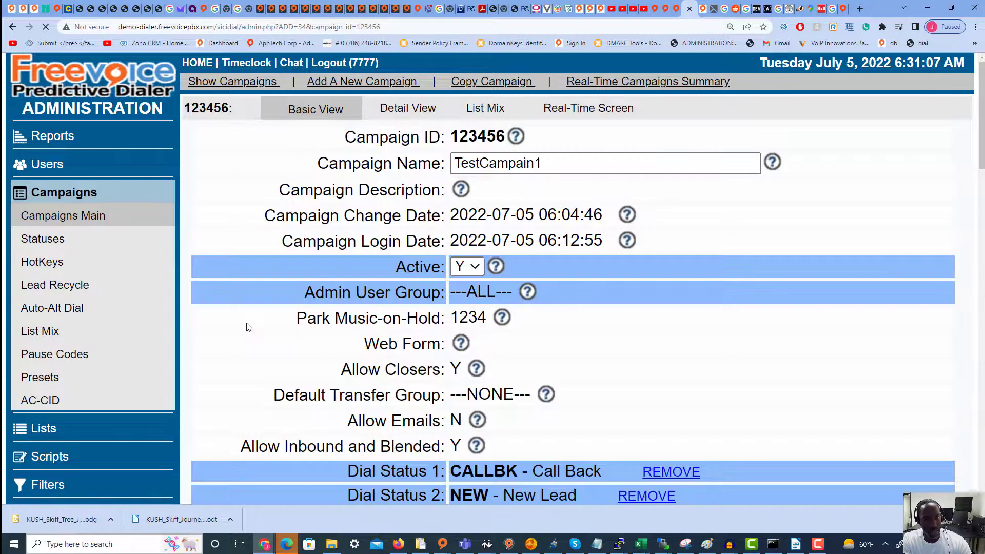
pyautogui.click(530, 162)
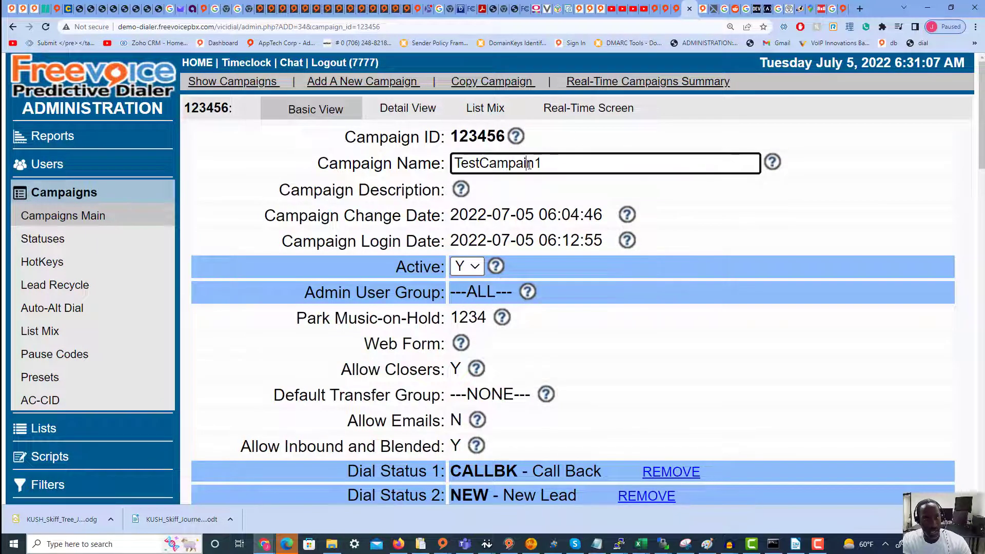
pyautogui.write('g')
pyautogui.press('Return')
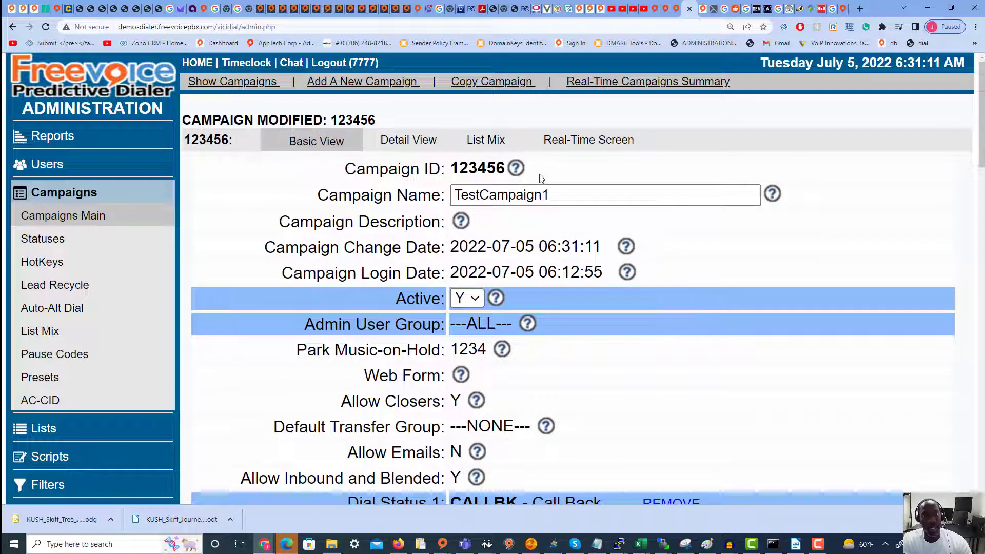
pyautogui.click(424, 146)
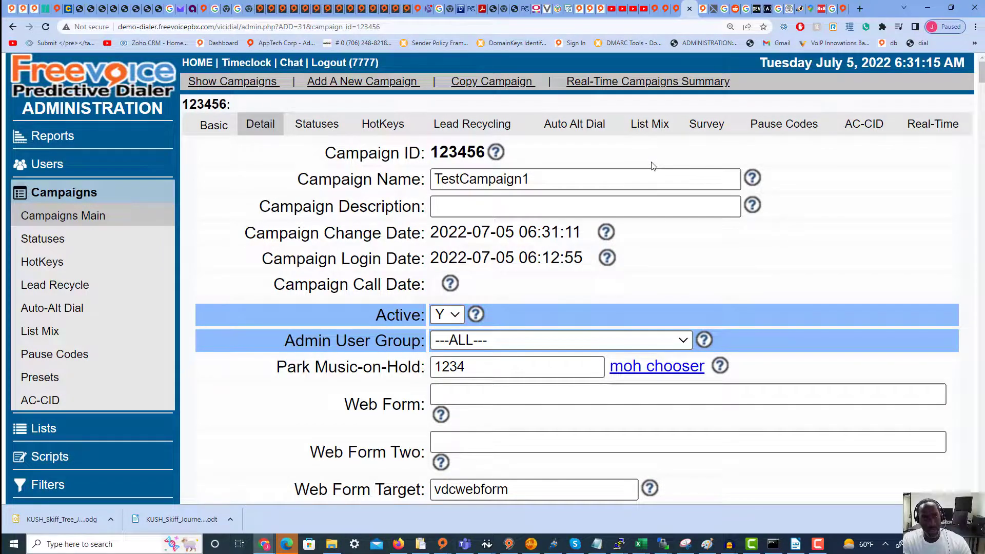
# Set campaign 123456's Routing Extension to 8373
pyautogui.scroll(-1, 652, 166)
pyautogui.scroll(-14, 652, 166)
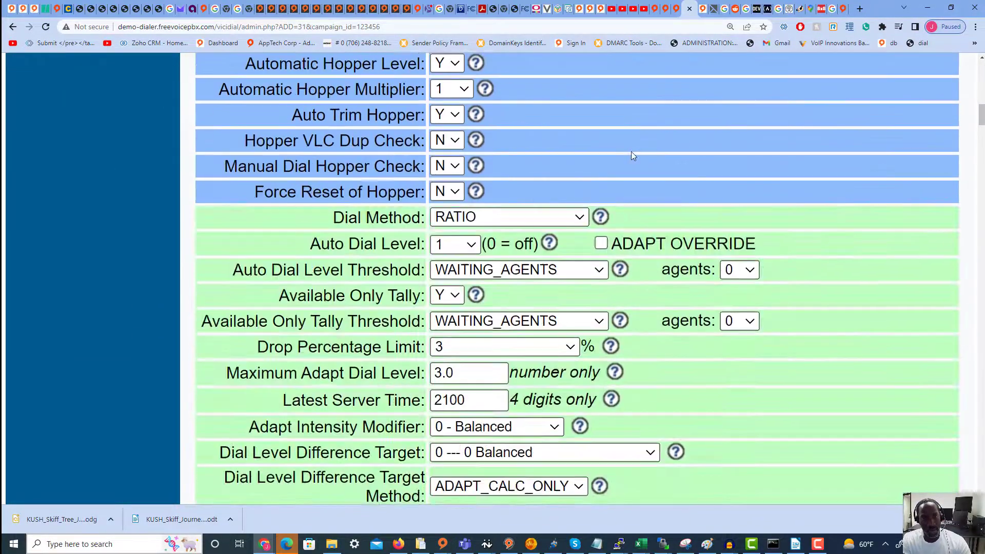
pyautogui.scroll(-10, 629, 162)
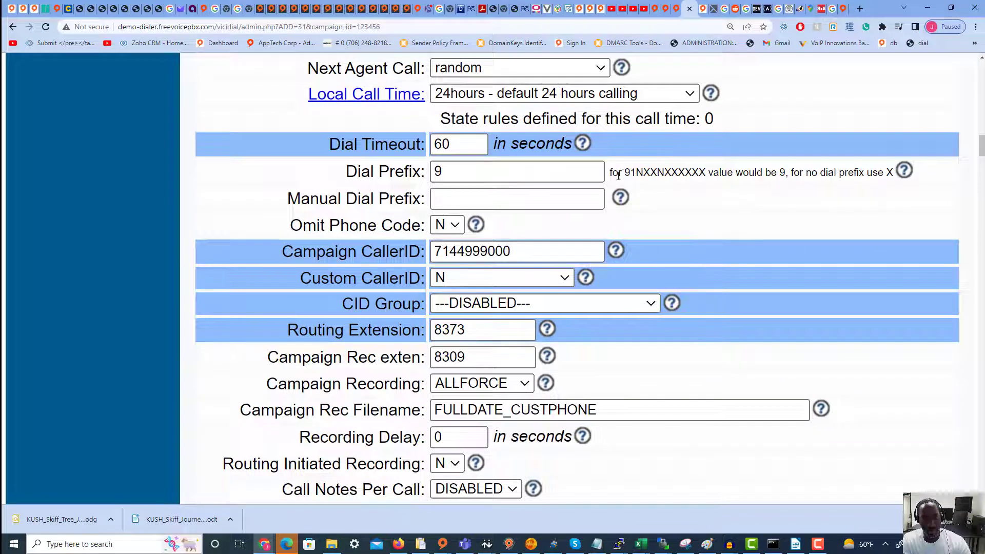
pyautogui.doubleClick(493, 326)
pyautogui.write('8')
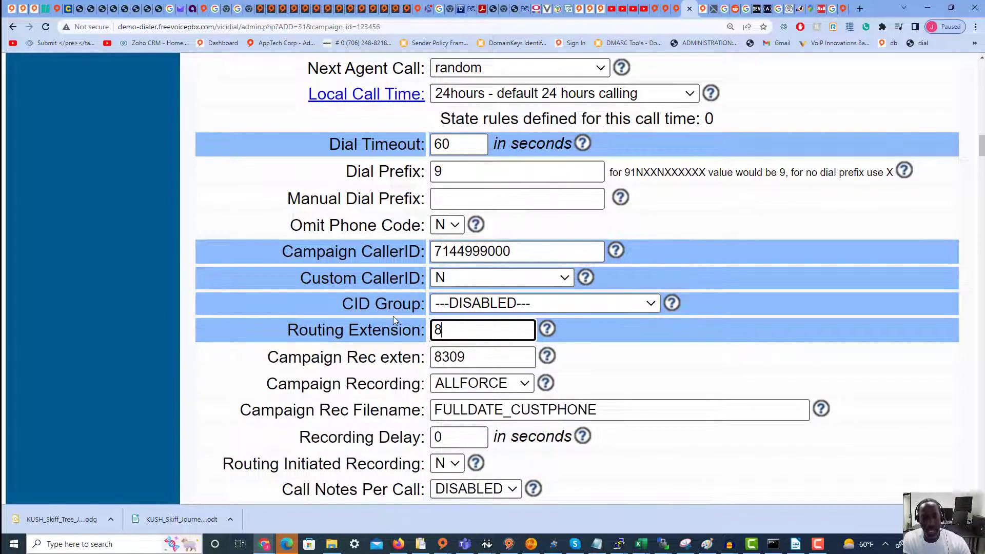
pyautogui.write('373')
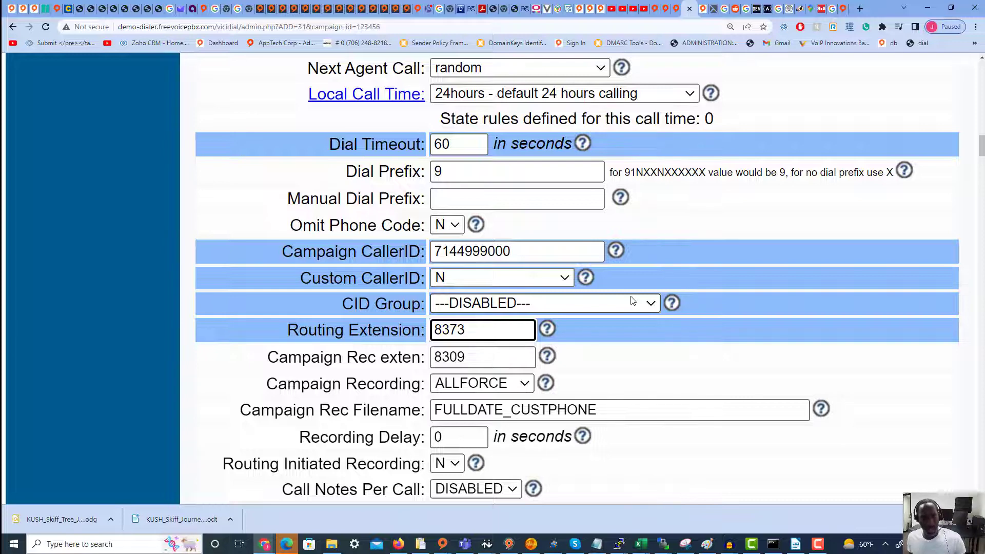
pyautogui.press('BackSpace')
pyautogui.press('BackSpace')
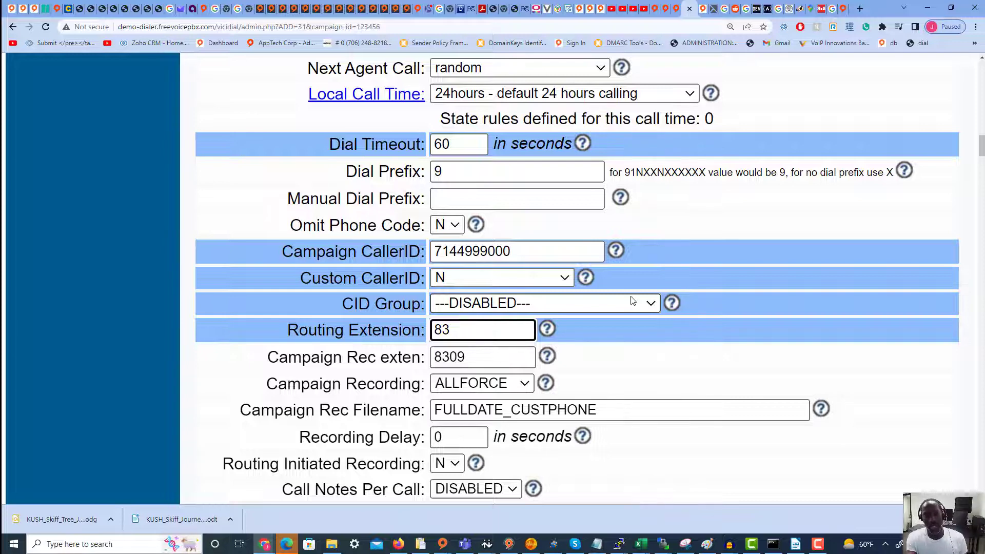
pyautogui.write('68')
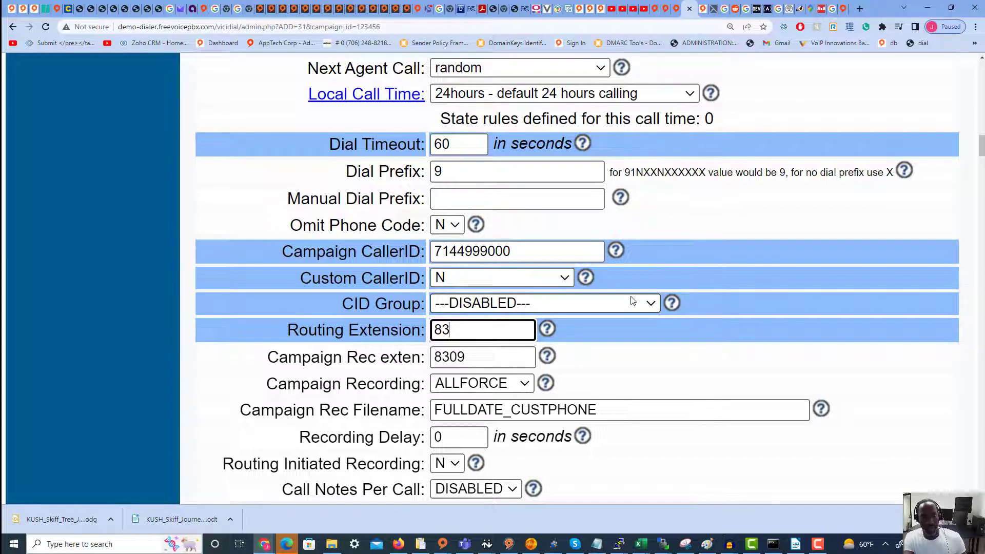
pyautogui.write('3')
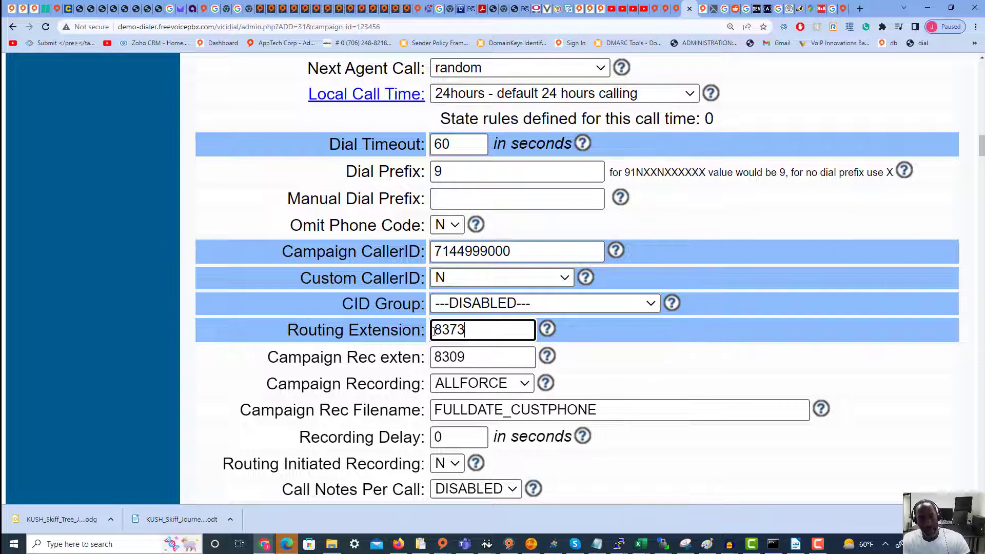
# Submit the campaign's detailed settings so the page reports CAMPAIGN MODIFIED
pyautogui.scroll(-1, 452, 324)
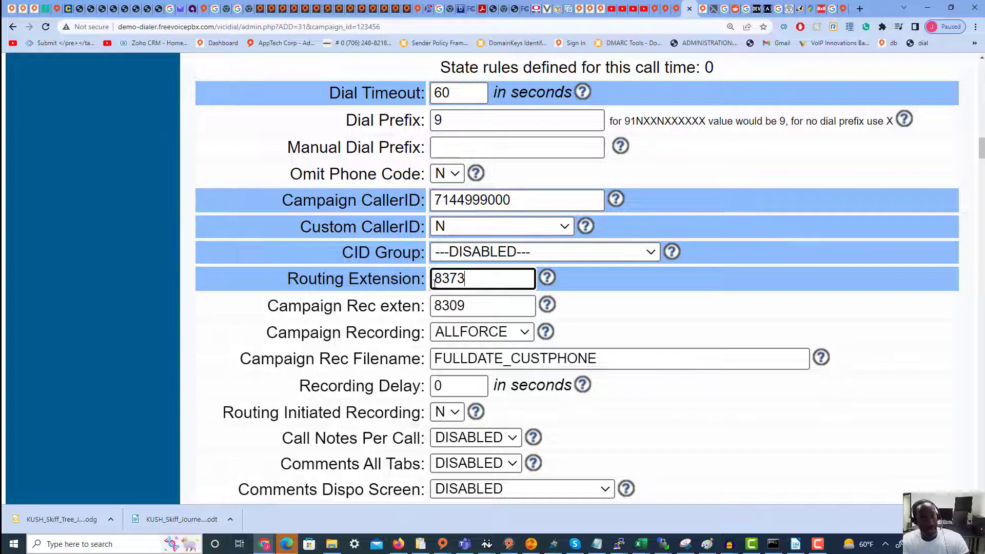
pyautogui.scroll(-20, 447, 281)
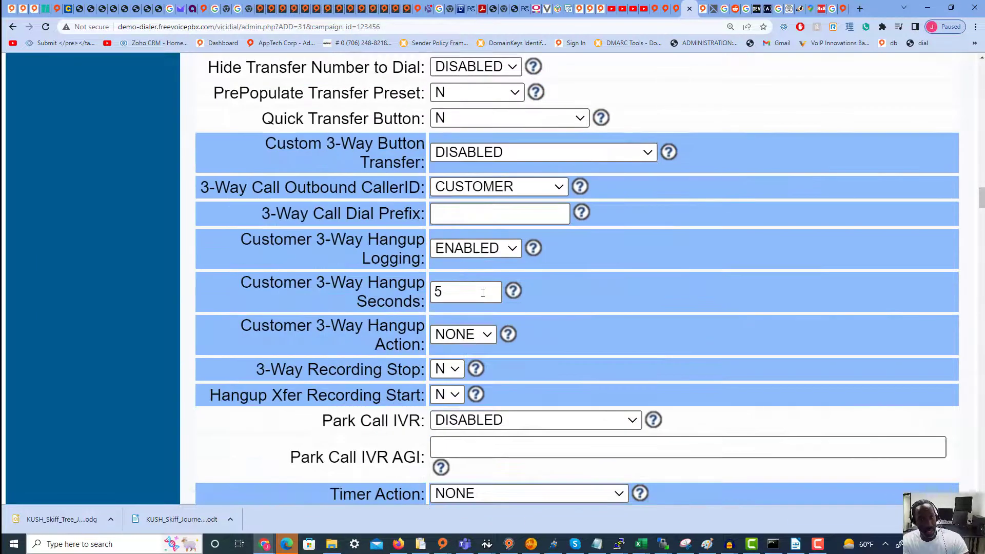
pyautogui.scroll(-20, 505, 307)
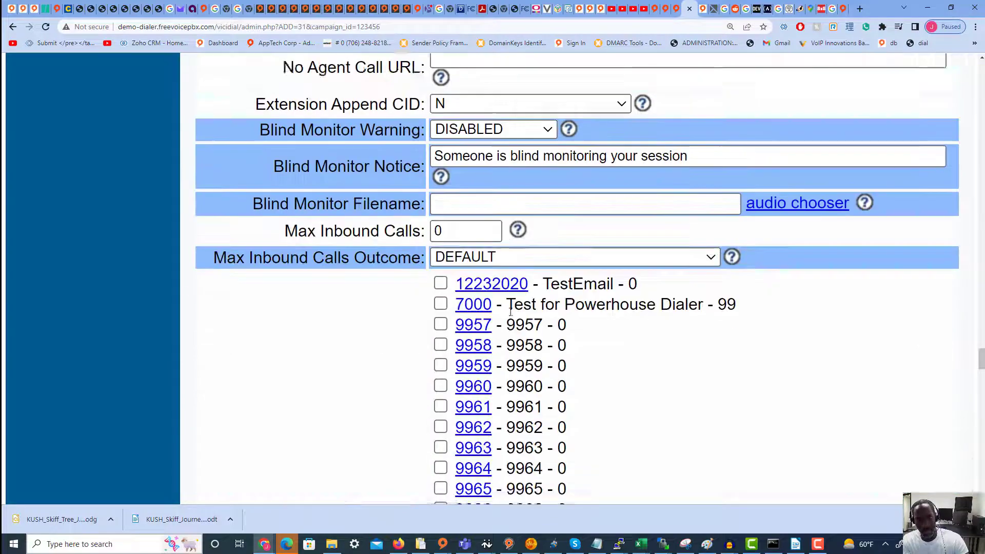
pyautogui.scroll(-2, 509, 315)
pyautogui.click(554, 313)
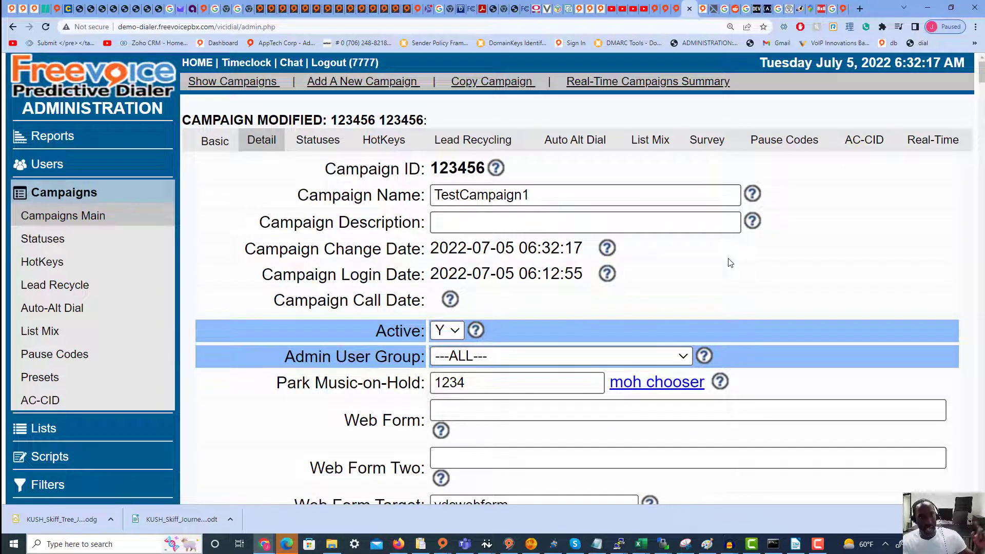
pyautogui.click(705, 143)
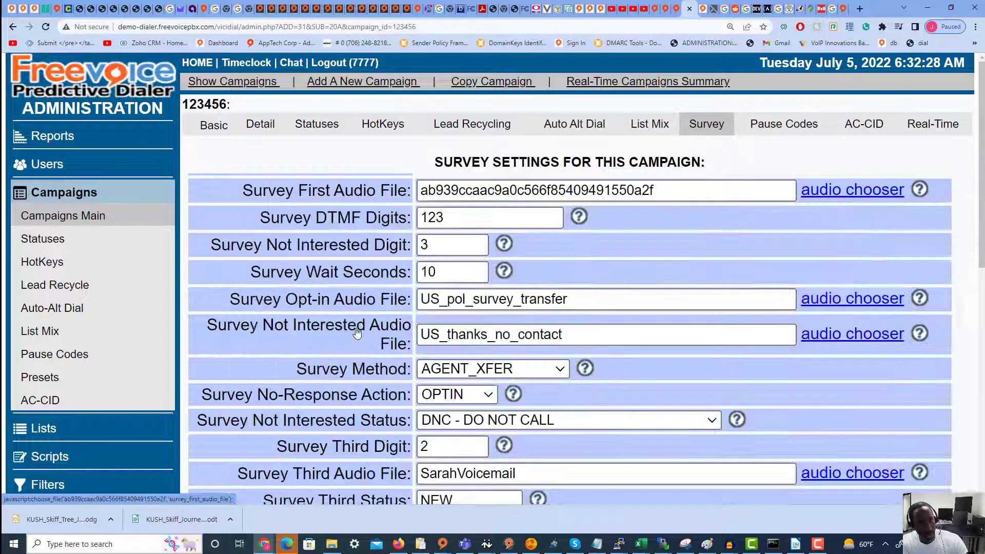
pyautogui.click(355, 328)
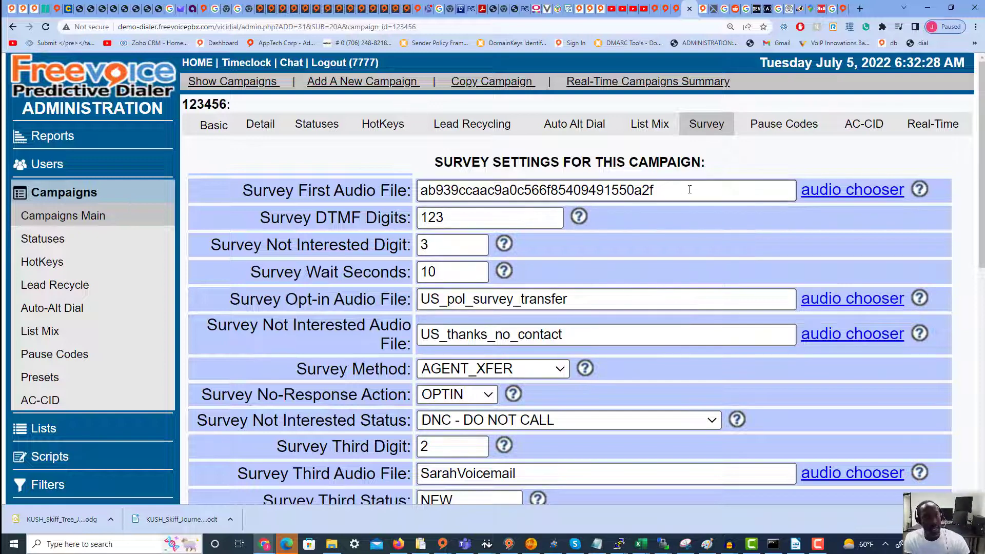
pyautogui.click(470, 224)
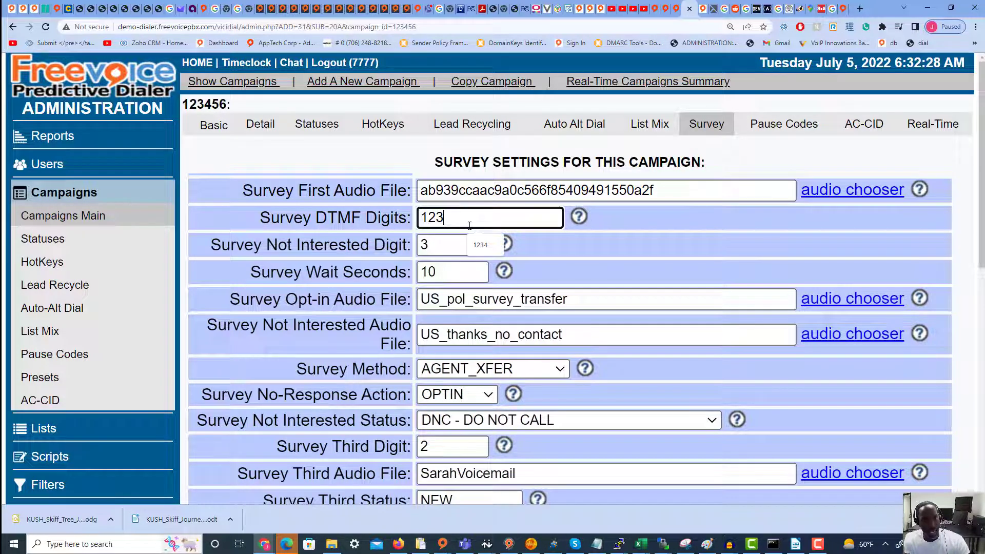
pyautogui.write('4')
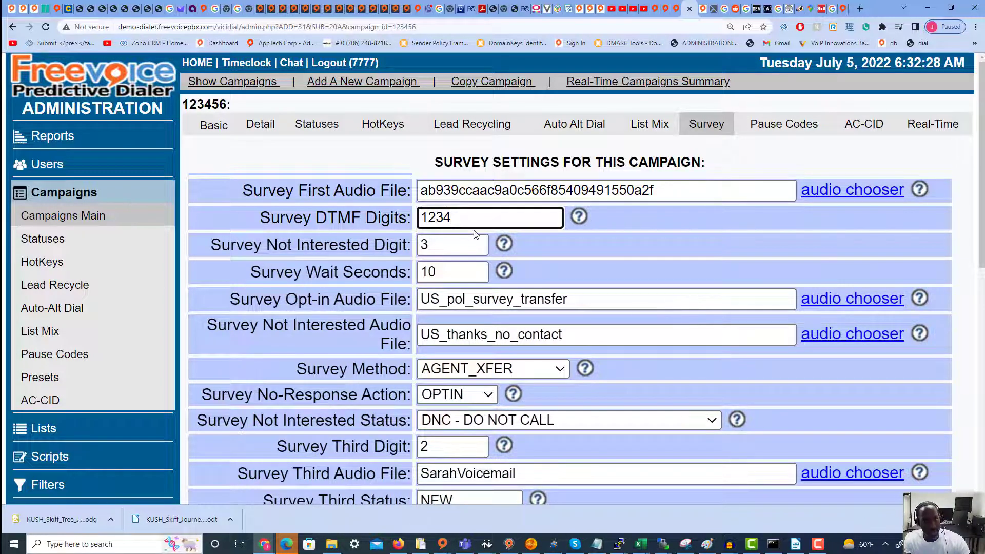
pyautogui.press('BackSpace')
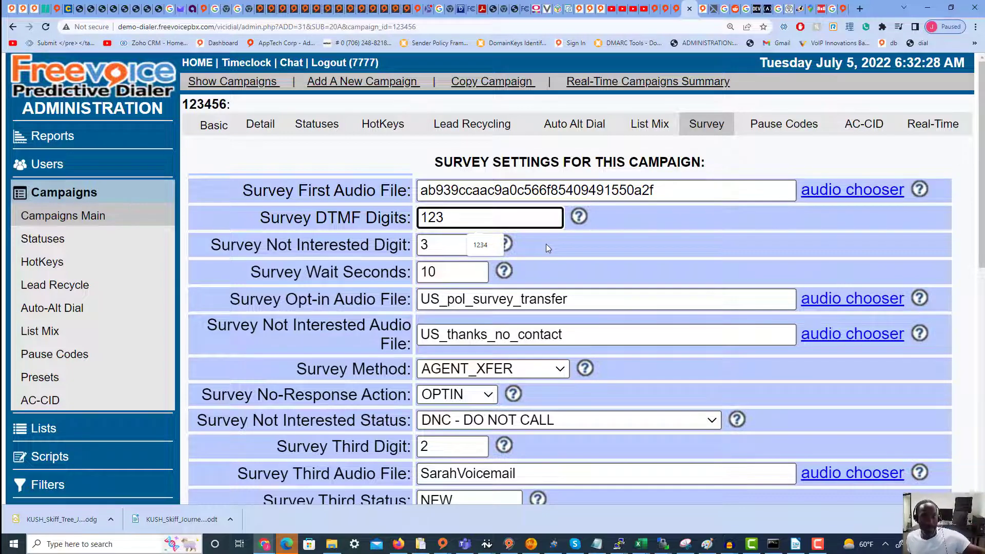
pyautogui.scroll(-5, 545, 244)
pyautogui.scroll(5, 494, 223)
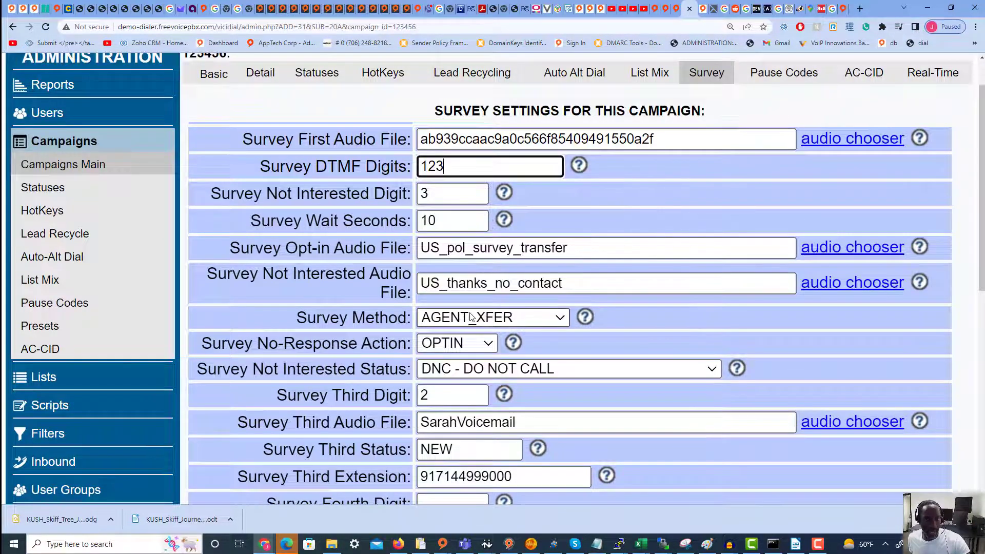
pyautogui.click(471, 317)
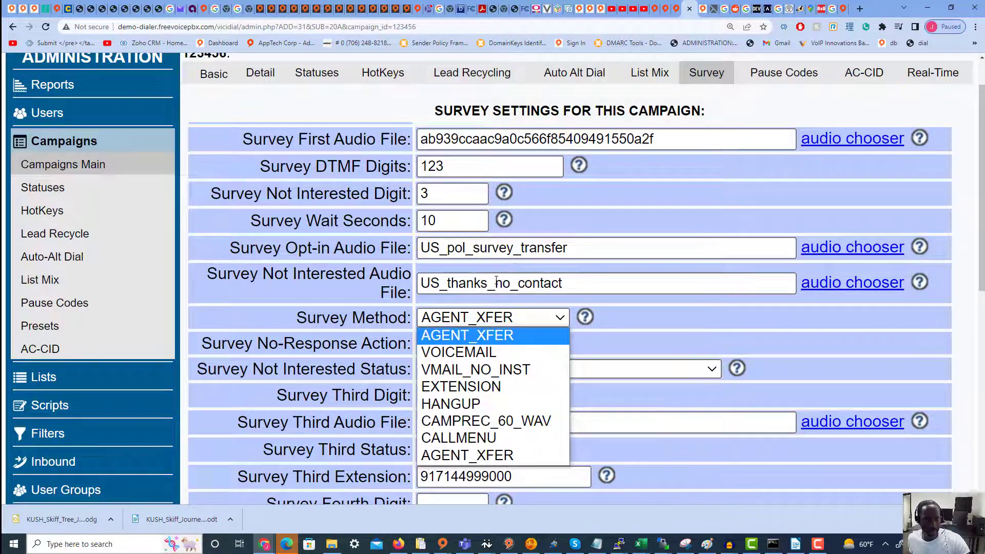
pyautogui.click(486, 318)
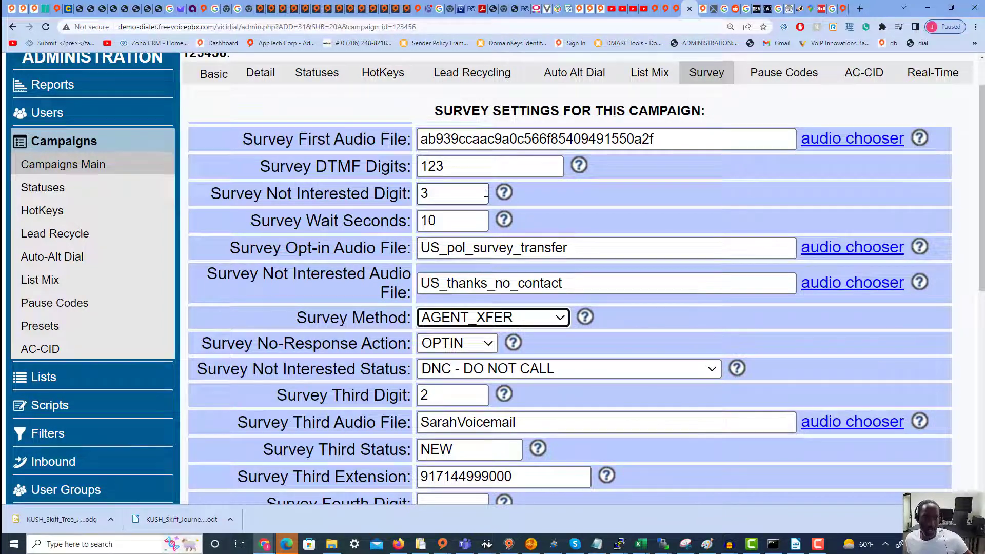
pyautogui.moveTo(203, 368); pyautogui.dragTo(394, 367)
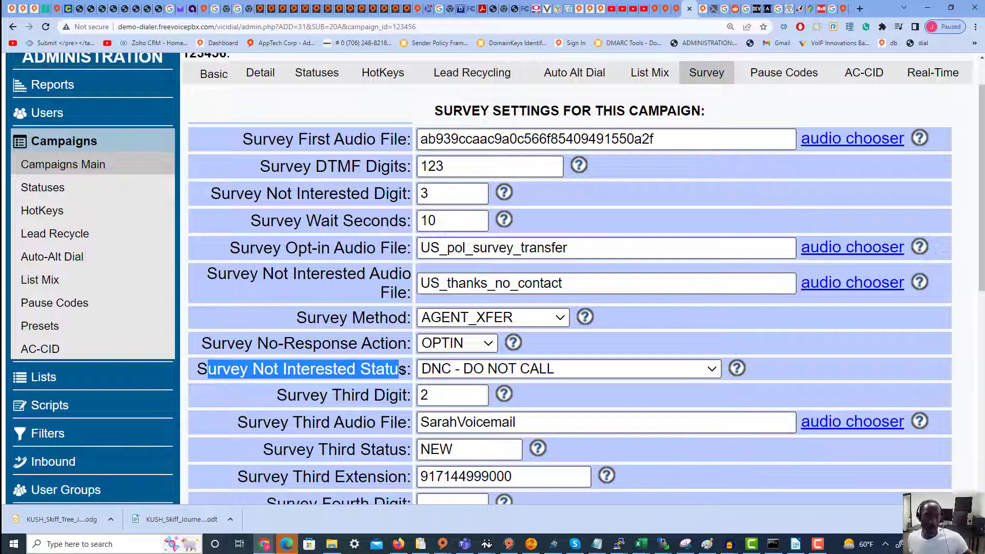
# Keep AGENT_XFER as the campaign's Survey Method
pyautogui.click(298, 319)
pyautogui.moveTo(298, 319); pyautogui.dragTo(412, 327)
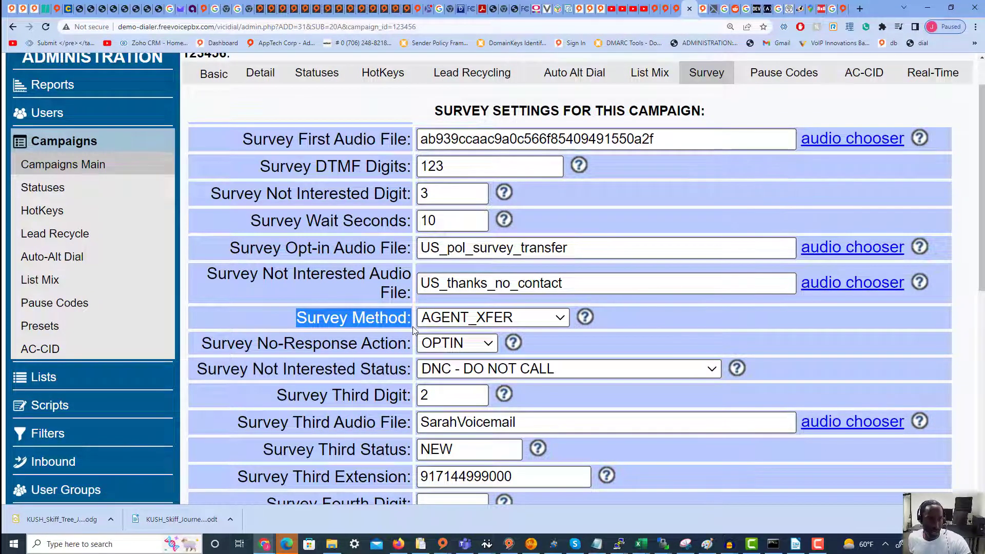
pyautogui.click(435, 320)
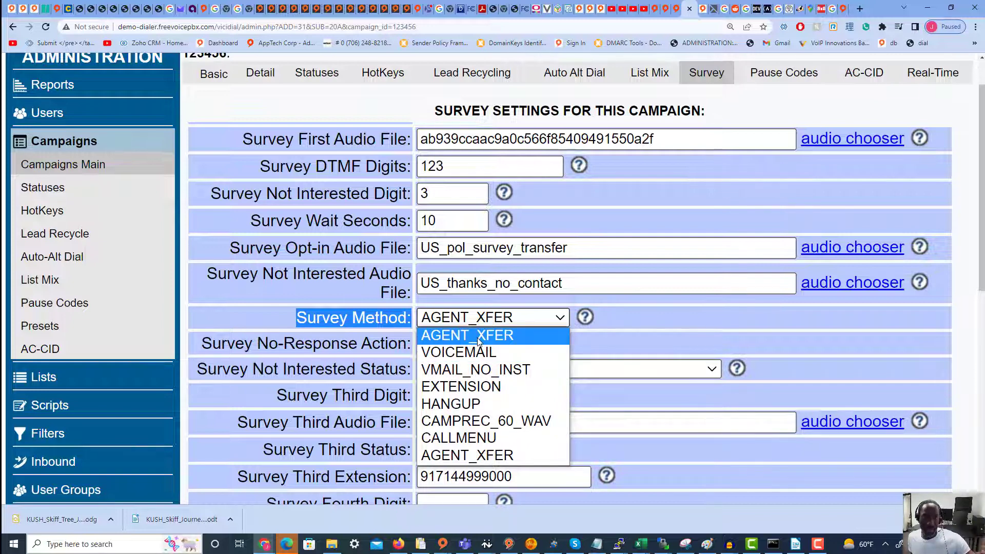
pyautogui.click(540, 337)
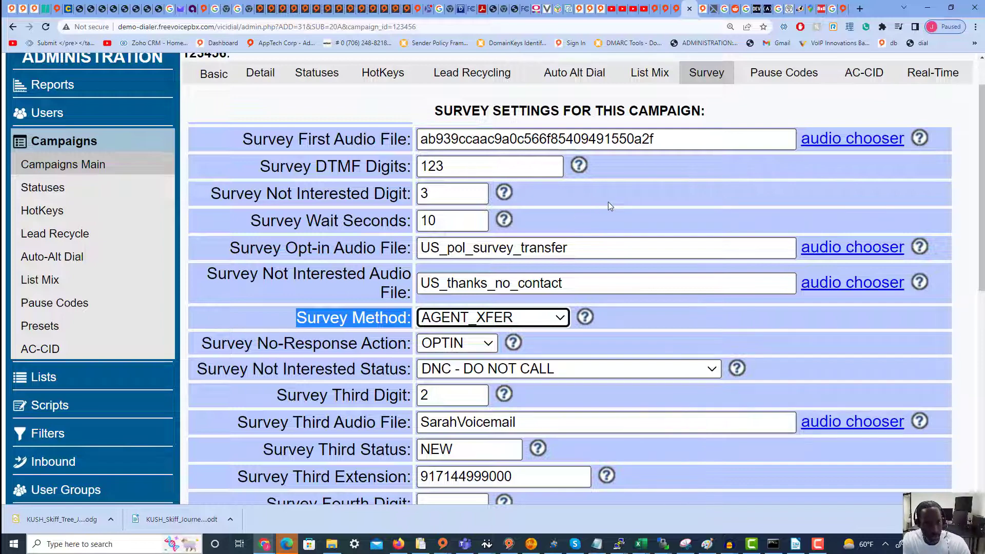
# Go to the third survey fields and select the Survey Third Extension value
pyautogui.scroll(-1, 609, 205)
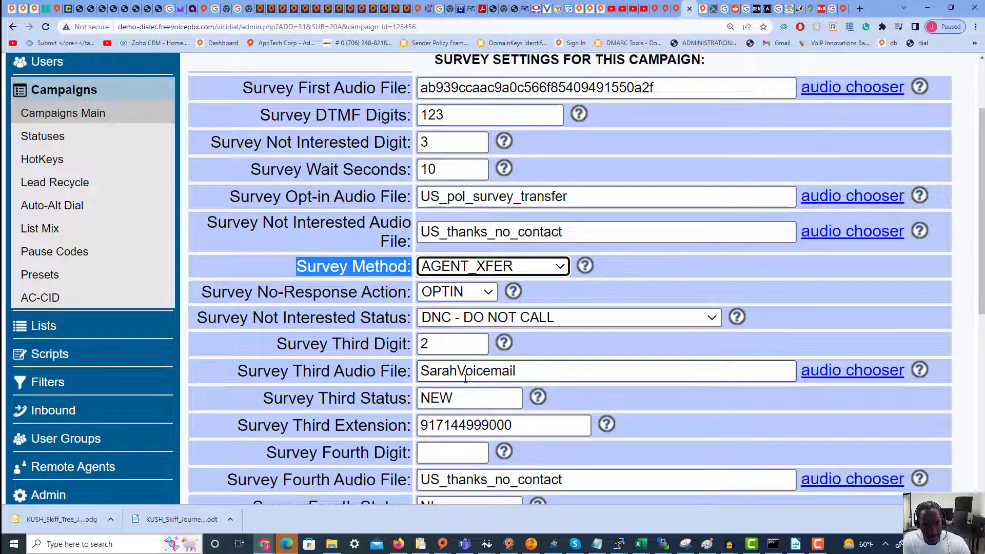
pyautogui.scroll(-1, 467, 377)
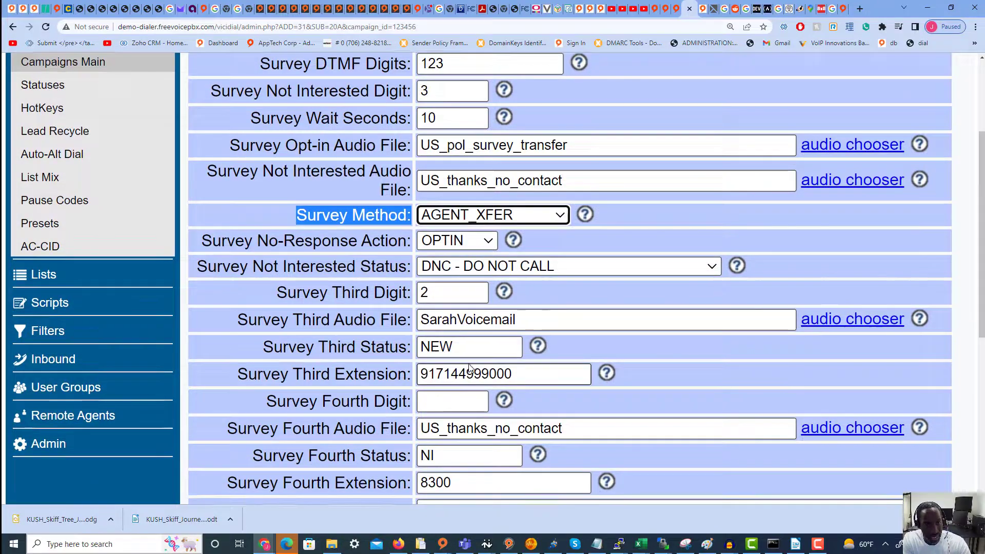
pyautogui.click(452, 350)
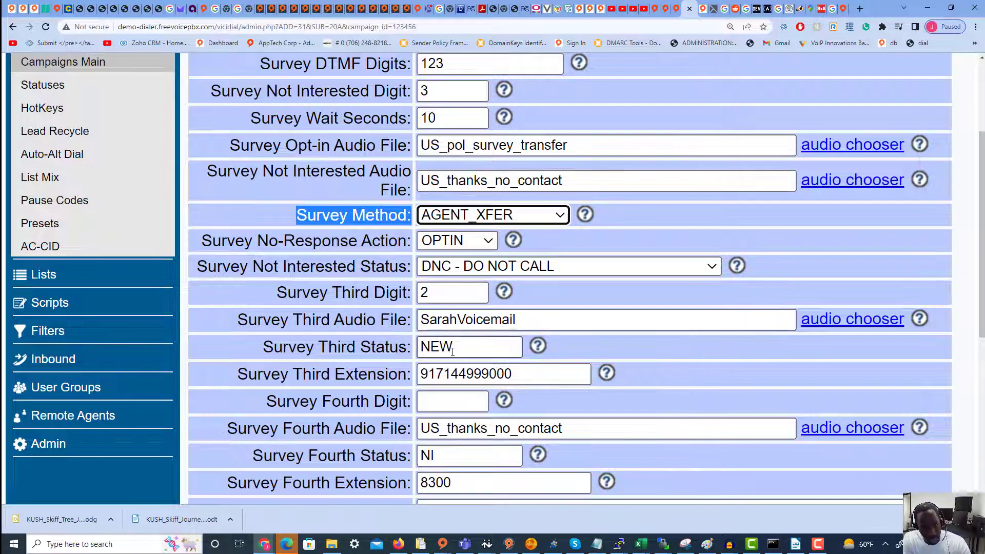
pyautogui.scroll(-1, 453, 351)
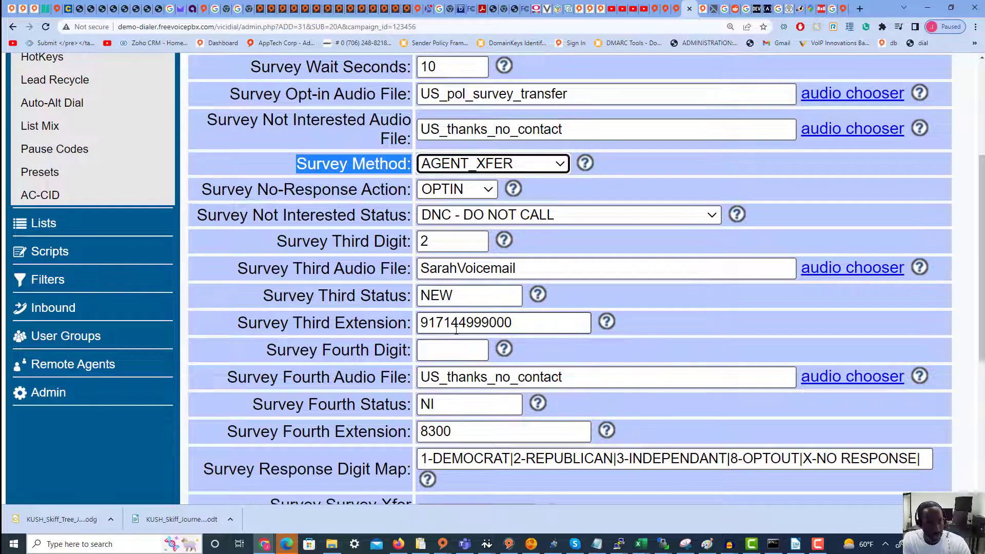
pyautogui.doubleClick(544, 323)
pyautogui.scroll(-3, 511, 378)
# Pick voicemail box 101 from the voicemail chooser
pyautogui.scroll(-1, 510, 378)
pyautogui.click(606, 391)
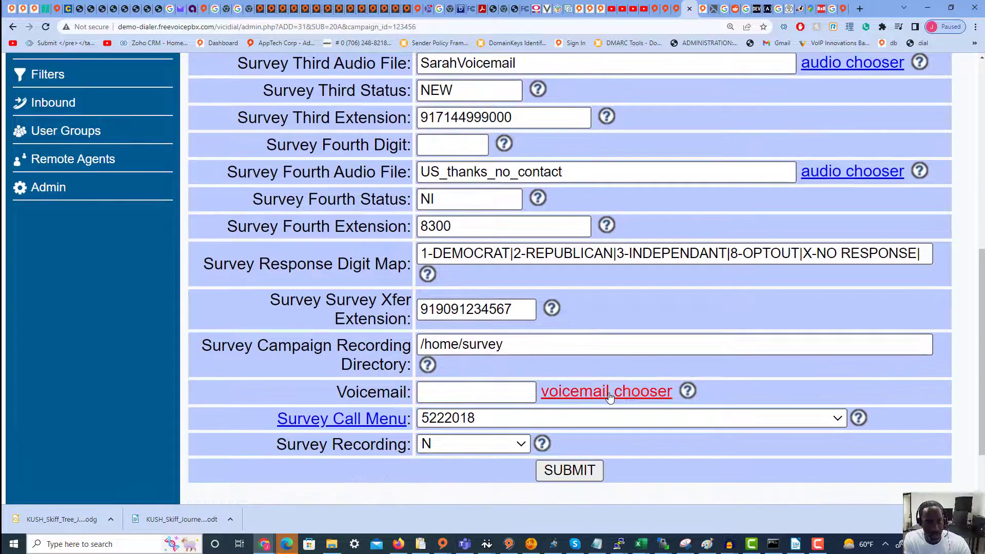
pyautogui.scroll(-1, 319, 433)
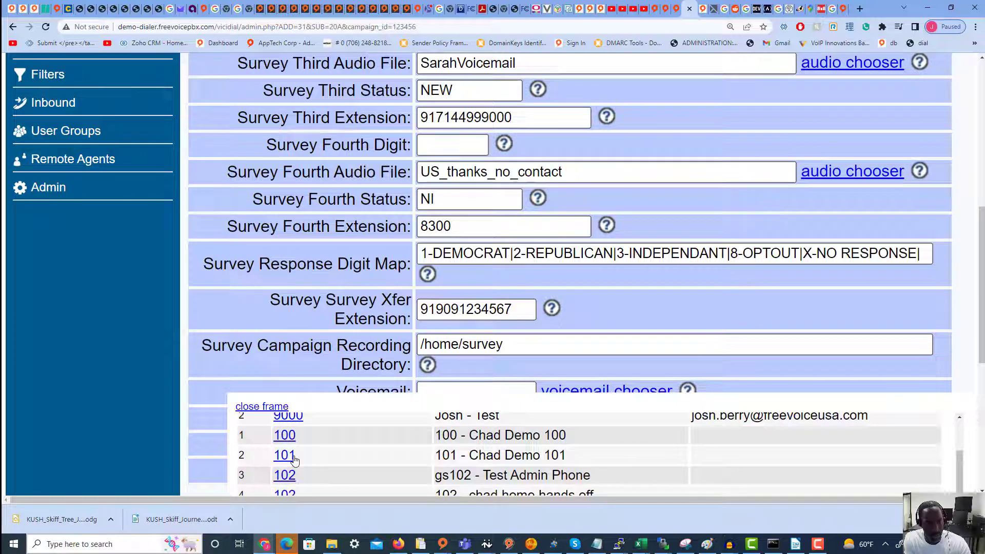
pyautogui.click(285, 455)
# Change Survey Third Extension to 101 and submit the survey settings
pyautogui.scroll(3, 445, 357)
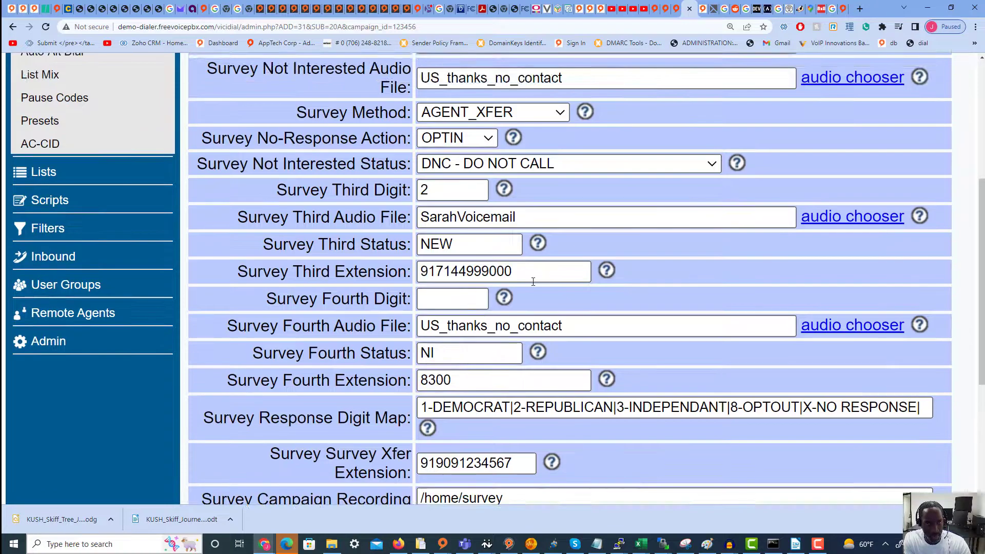
pyautogui.moveTo(518, 272); pyautogui.dragTo(352, 270)
pyautogui.write('104')
pyautogui.press('BackSpace')
pyautogui.write('1')
pyautogui.scroll(-1, 479, 309)
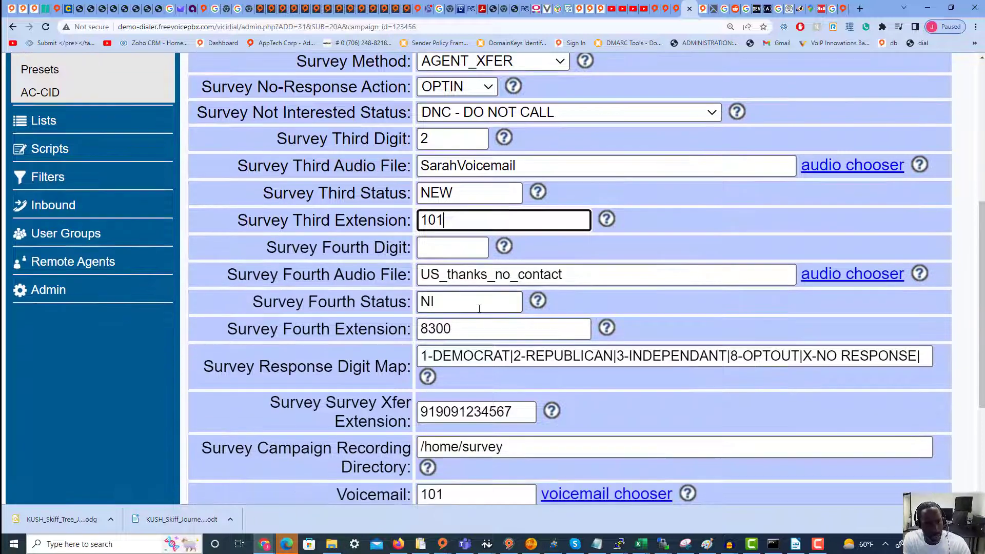
pyautogui.scroll(-3, 479, 308)
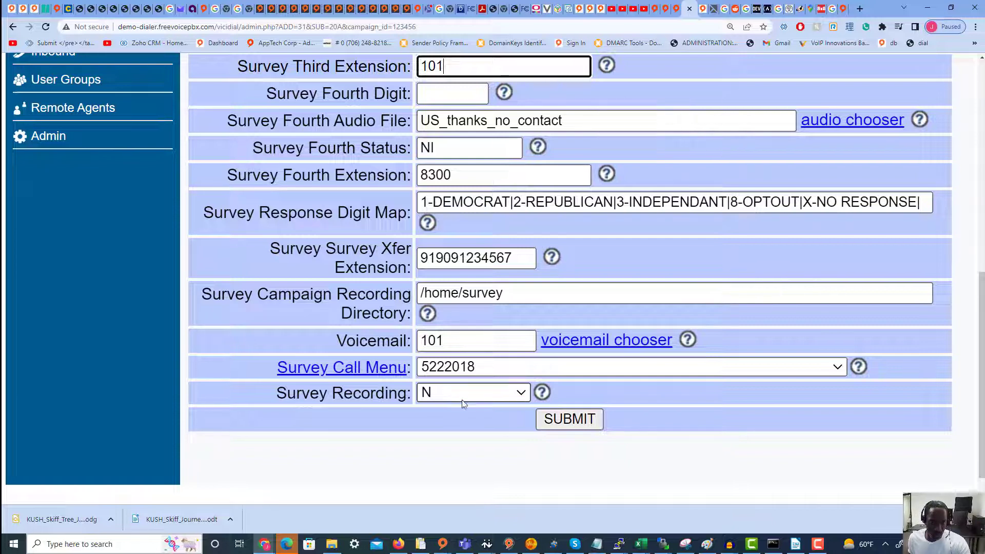
pyautogui.click(554, 420)
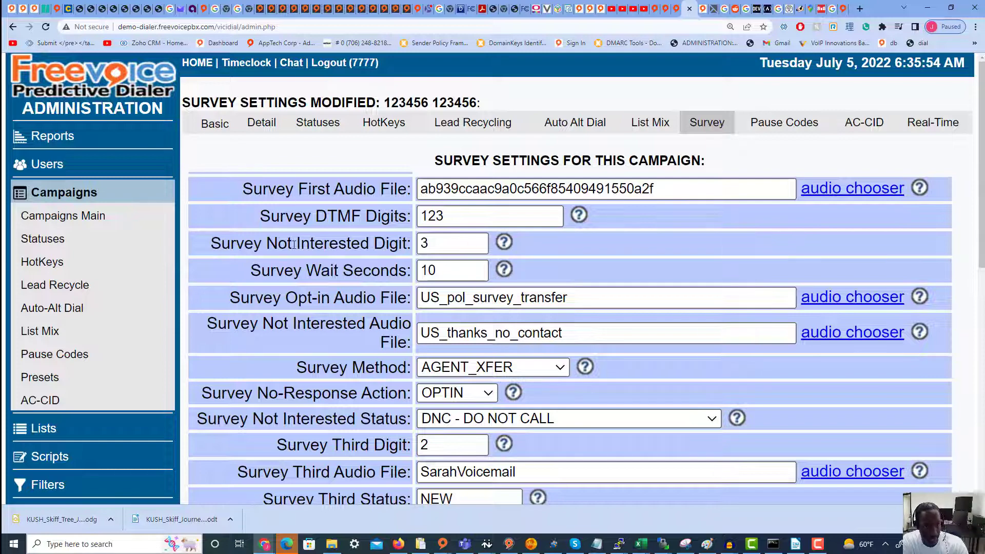
# Go to Remote Agents and start the Add New Remote Agents form
pyautogui.scroll(-4, 303, 221)
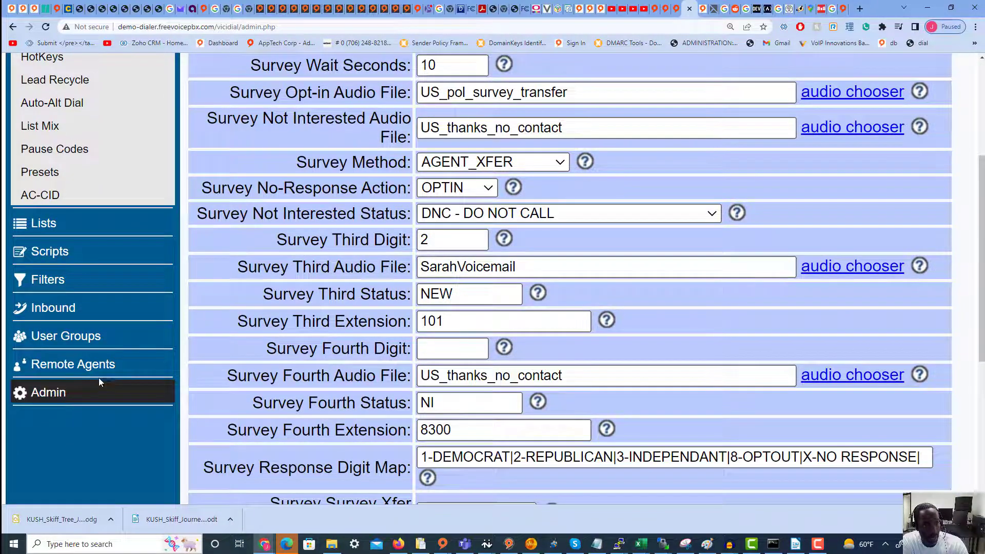
pyautogui.click(92, 364)
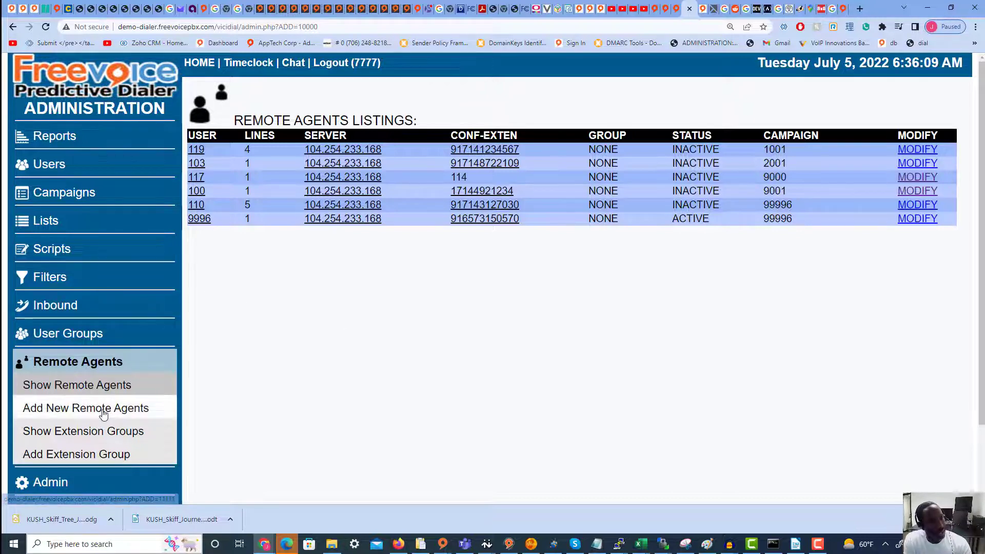
pyautogui.click(130, 410)
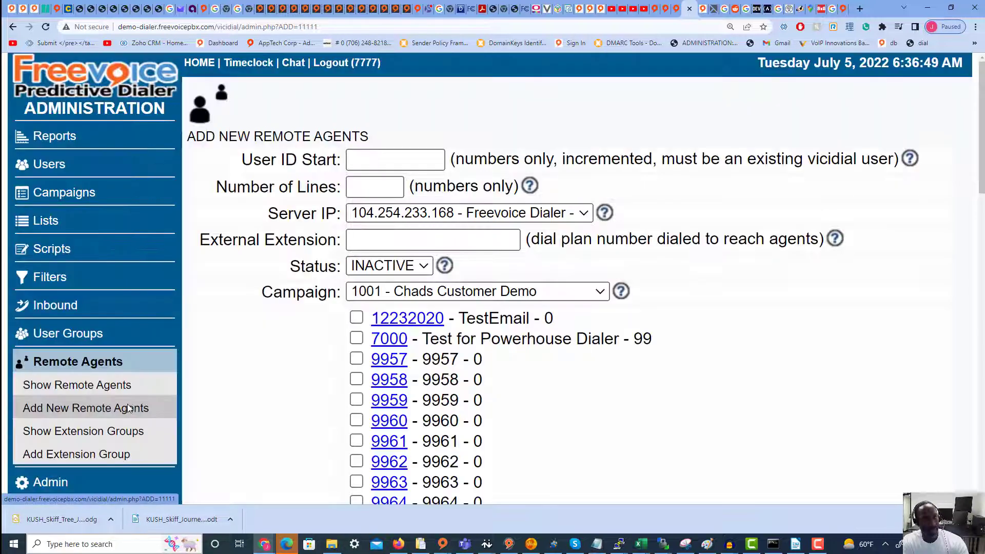
# Enter User ID Start 105, Number of Lines 5, and the external extension dial number
pyautogui.click(365, 163)
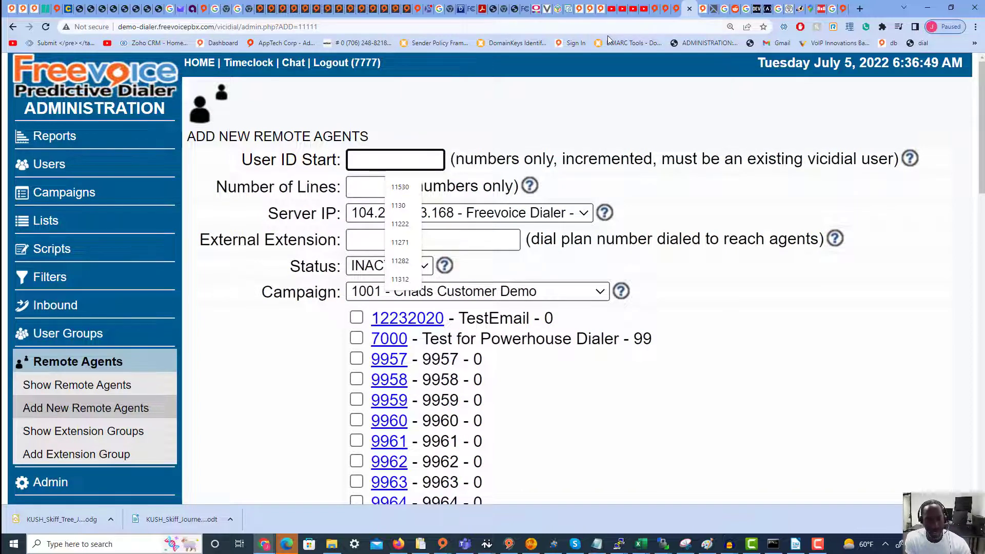
pyautogui.write('105')
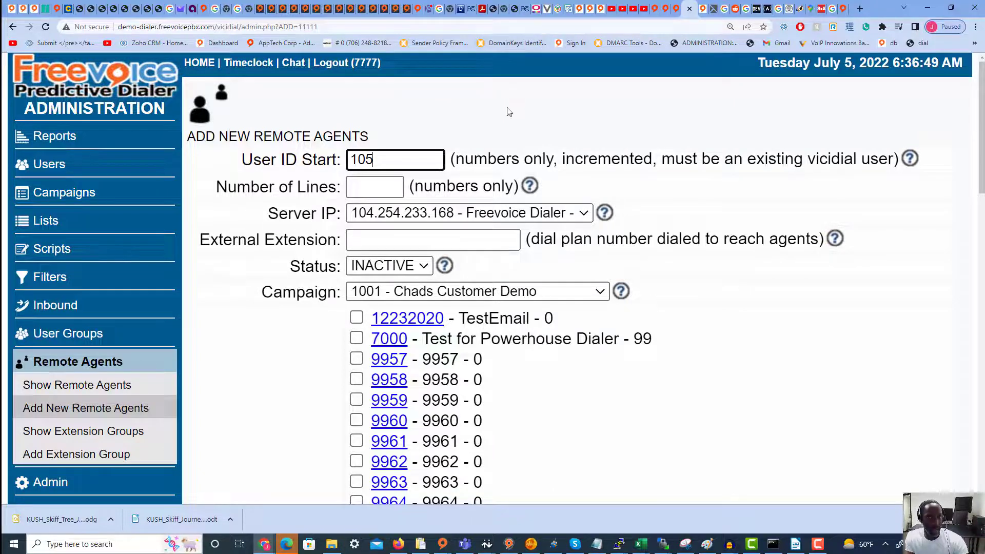
pyautogui.click(391, 192)
pyautogui.write('55')
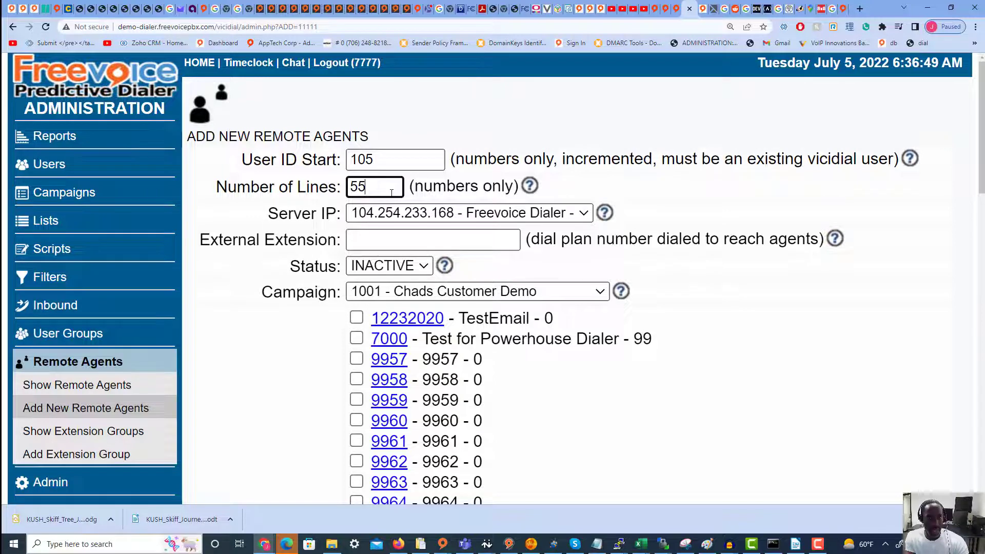
pyautogui.press('BackSpace')
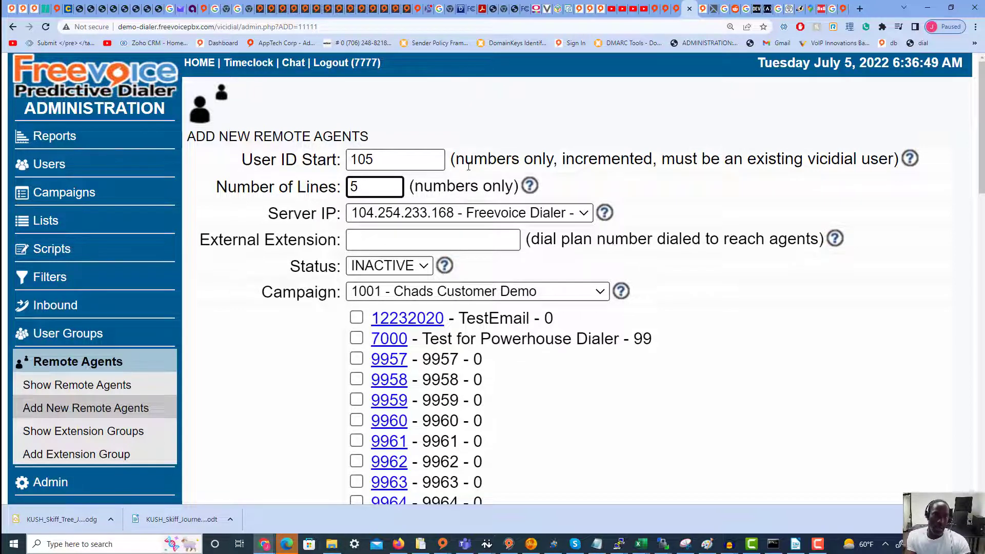
pyautogui.click(408, 240)
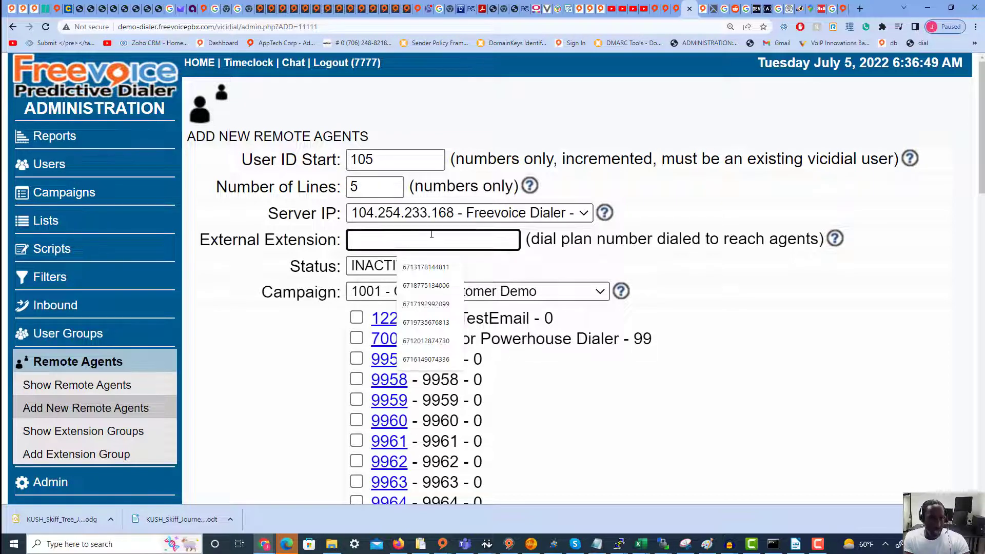
pyautogui.write('91')
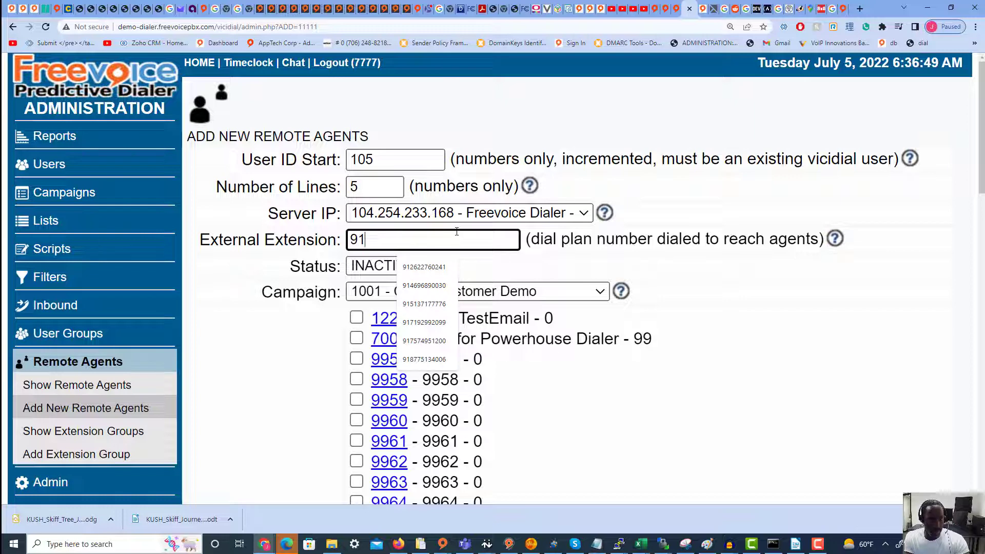
pyautogui.write('909')
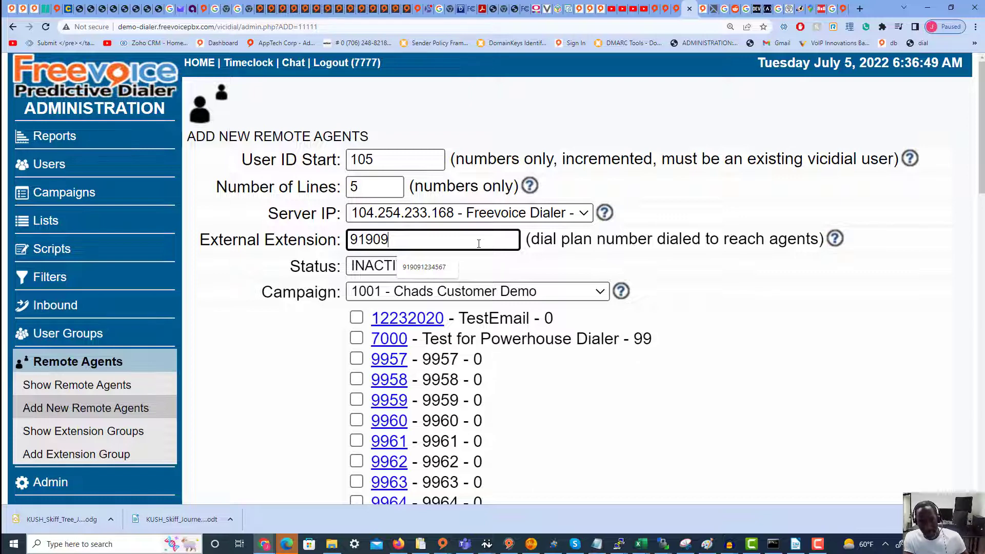
pyautogui.write('1234567')
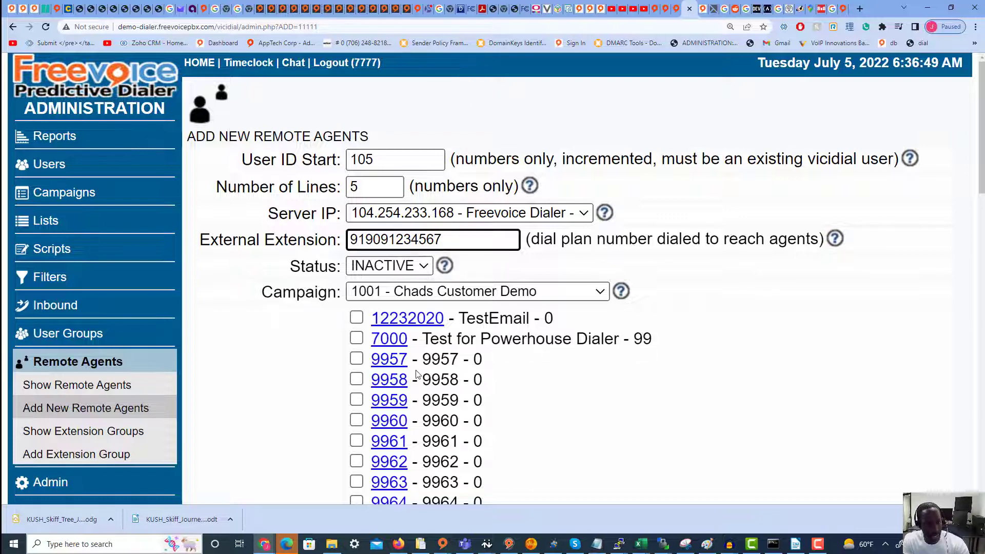
# Tick group 9959, set status to ACTIVE, and submit the new remote agent
pyautogui.click(357, 402)
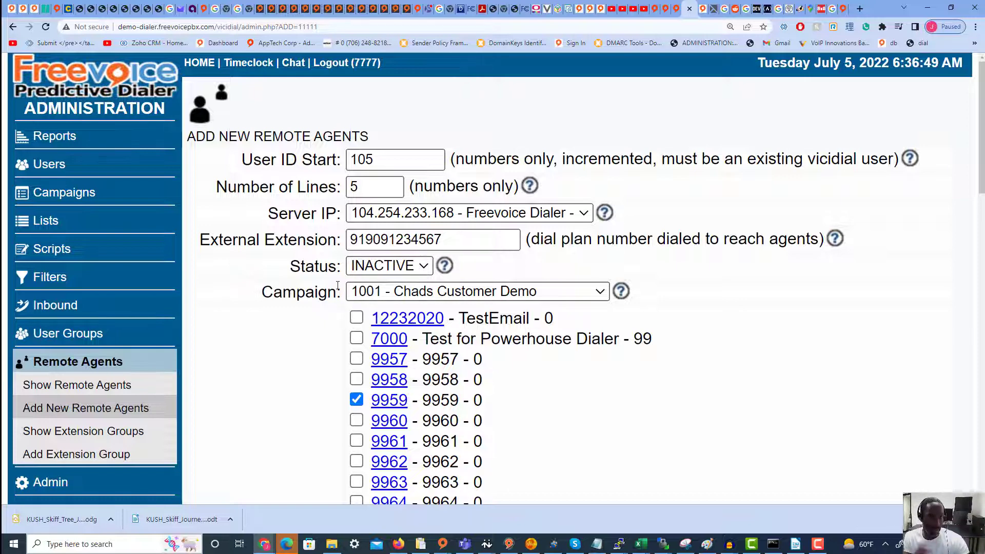
pyautogui.click(367, 271)
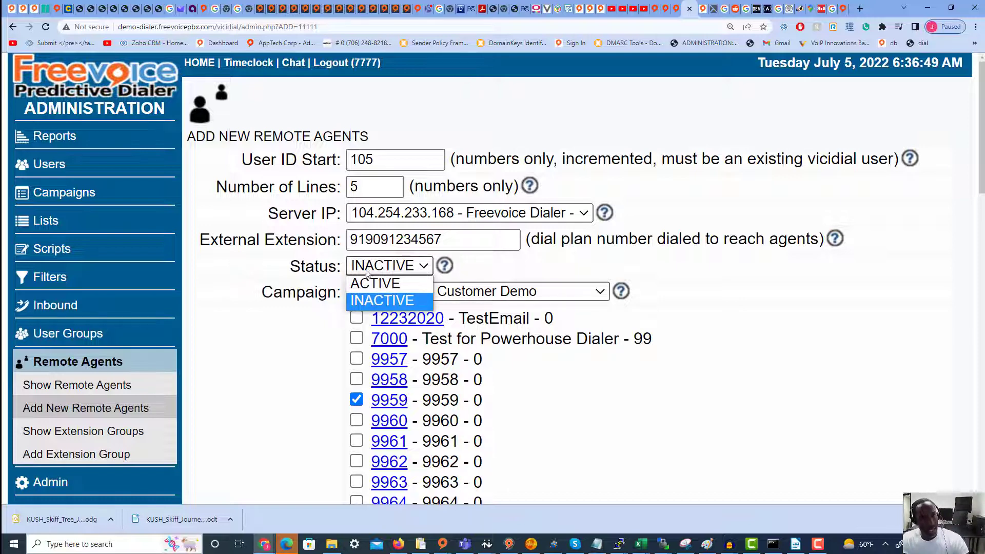
pyautogui.click(369, 285)
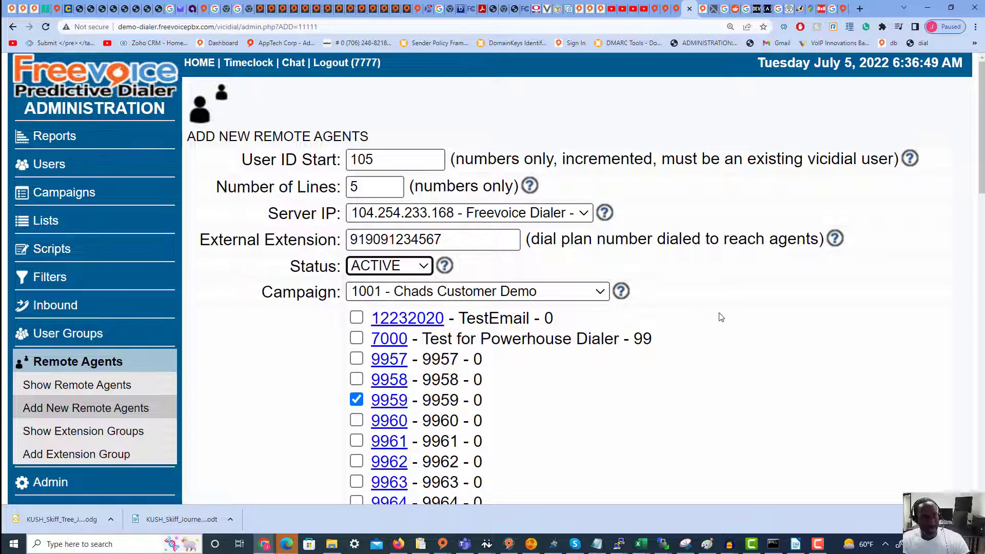
pyautogui.scroll(-10, 713, 339)
pyautogui.scroll(-5, 656, 331)
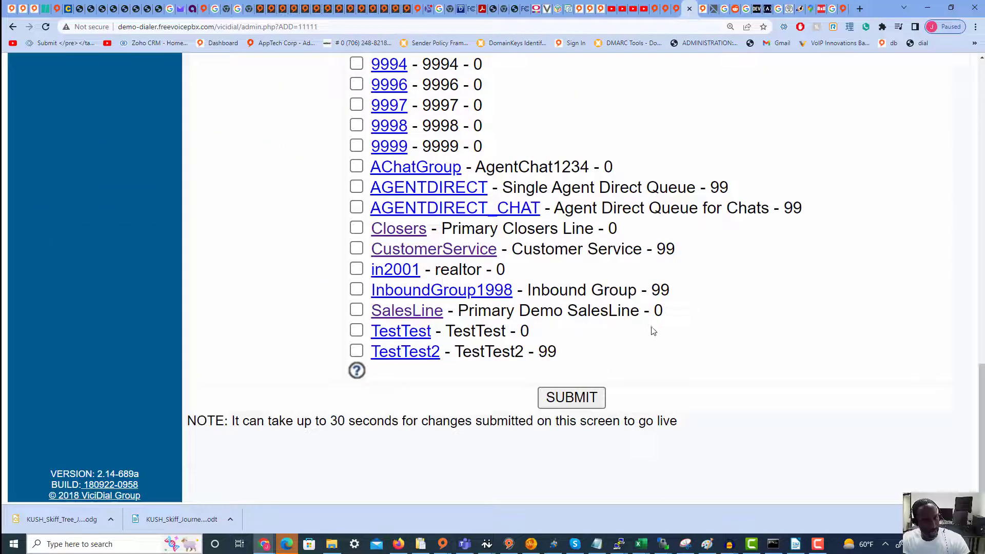
pyautogui.click(590, 398)
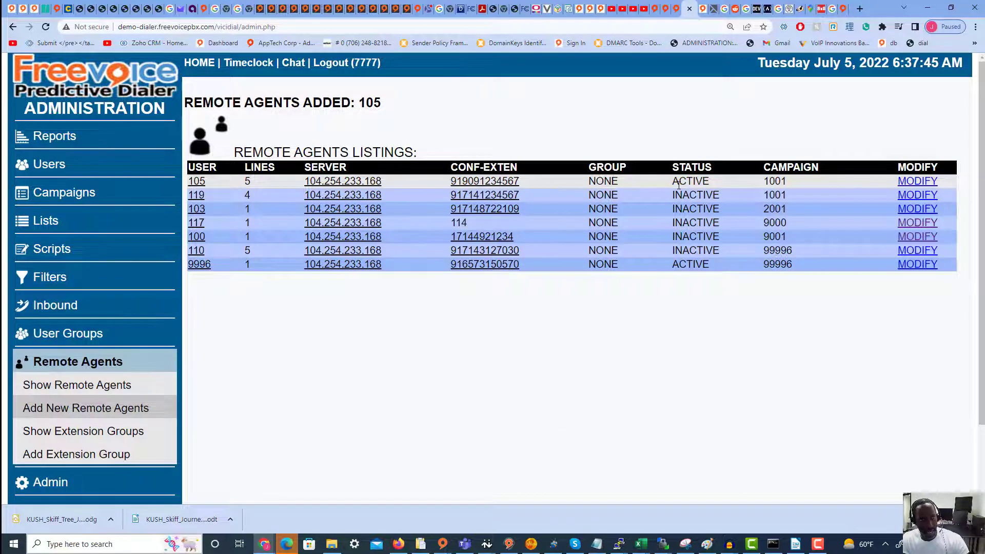
# Open the Real-Time Main Report from the Reports section
pyautogui.click(64, 137)
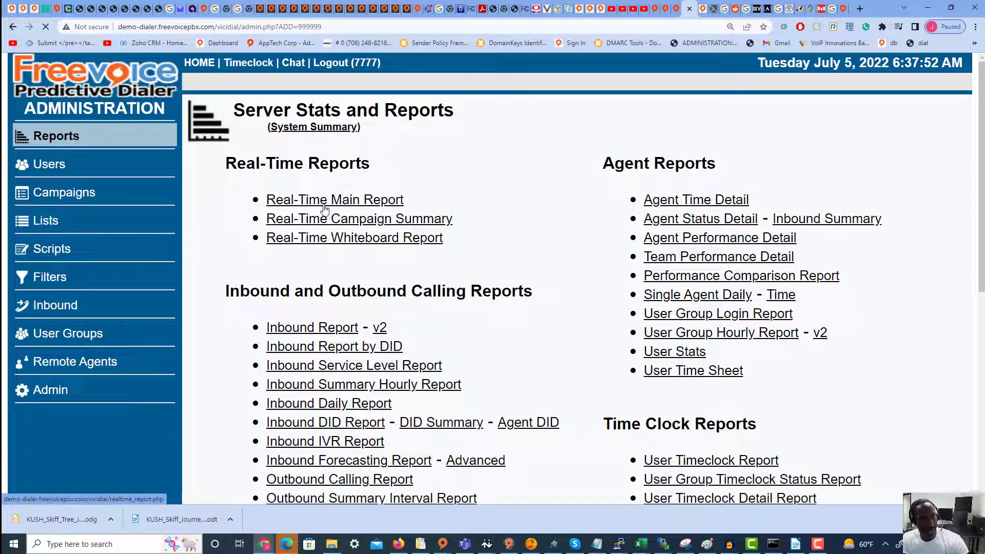
pyautogui.click(323, 205)
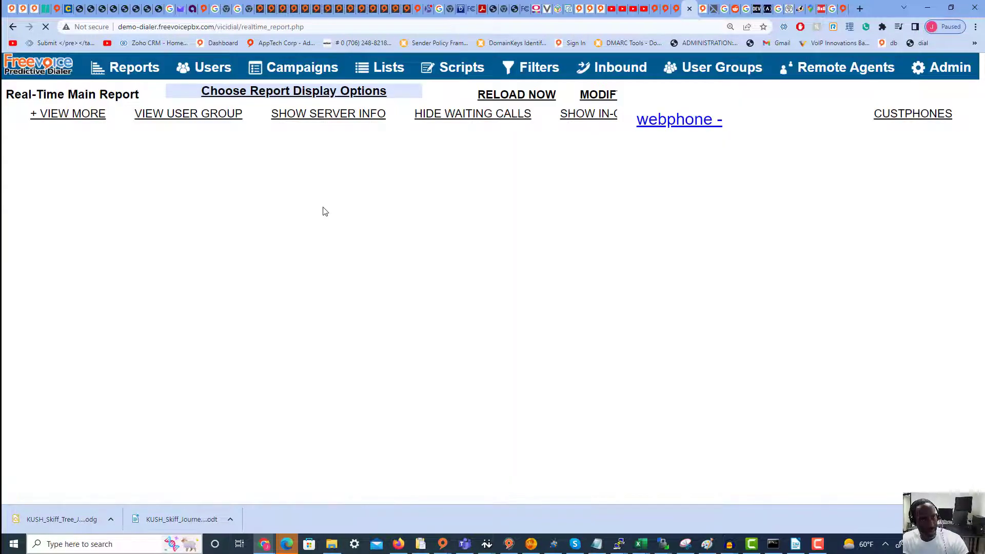